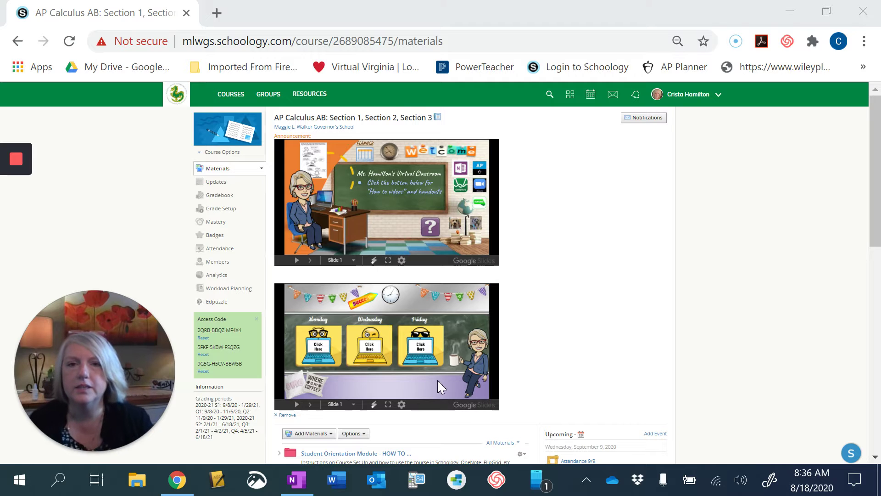
# Show the daily schedule slides full screen and open the Wednesday Sept 9th class plan
pyautogui.click(388, 405)
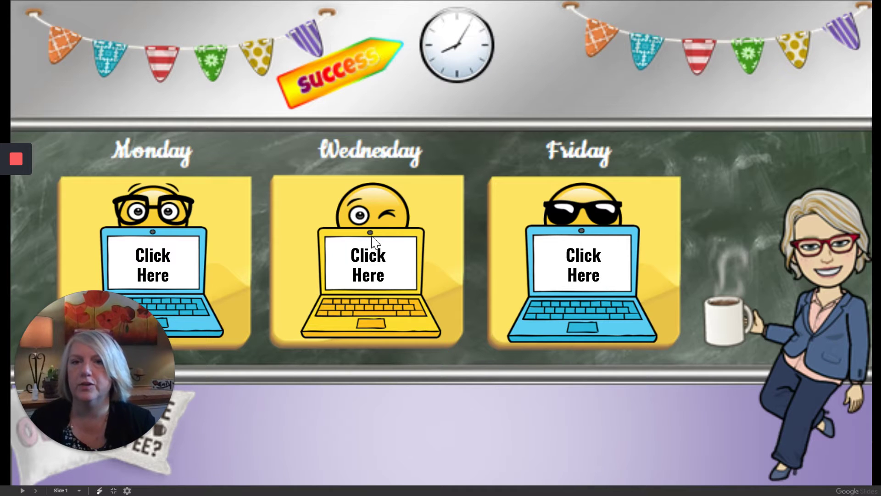
pyautogui.click(376, 266)
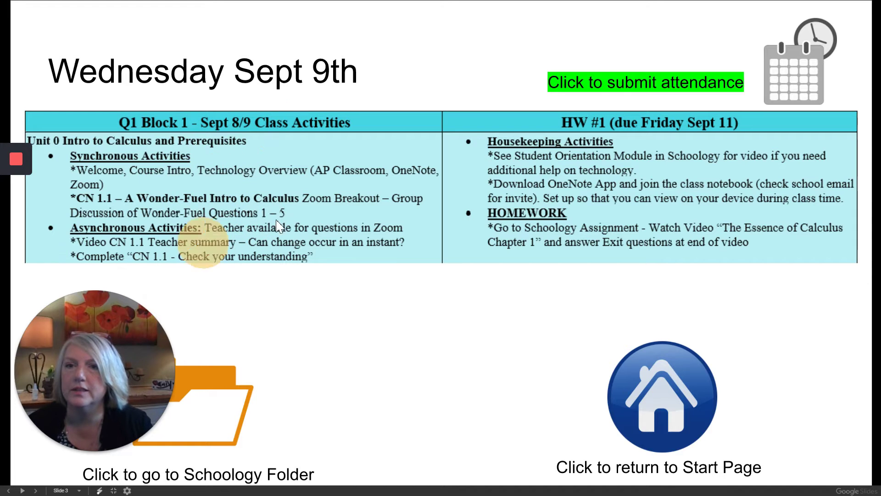
pyautogui.click(395, 378)
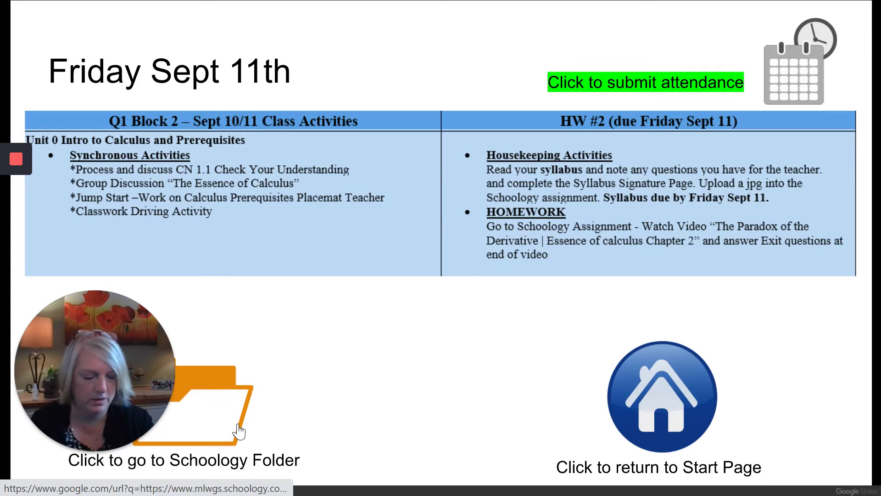
pyautogui.press('Left')
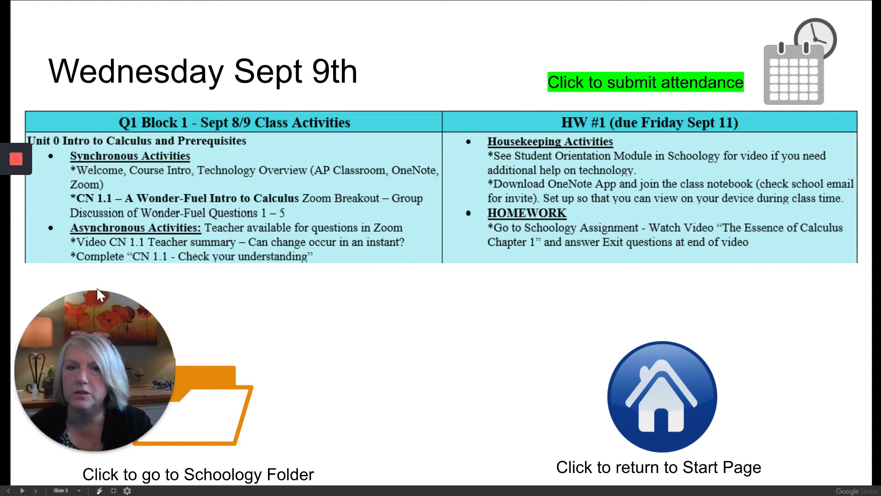
# Open the Wednesday 9/9 folder, its 9/9 Classwork Group Discussion assignment, and the linked CN 1.1 slides
pyautogui.click(210, 432)
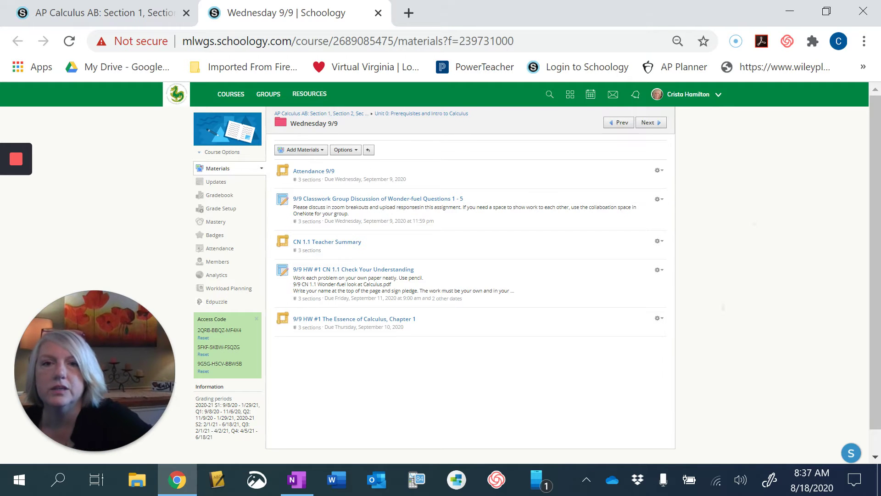
pyautogui.scroll(5, 441, 271)
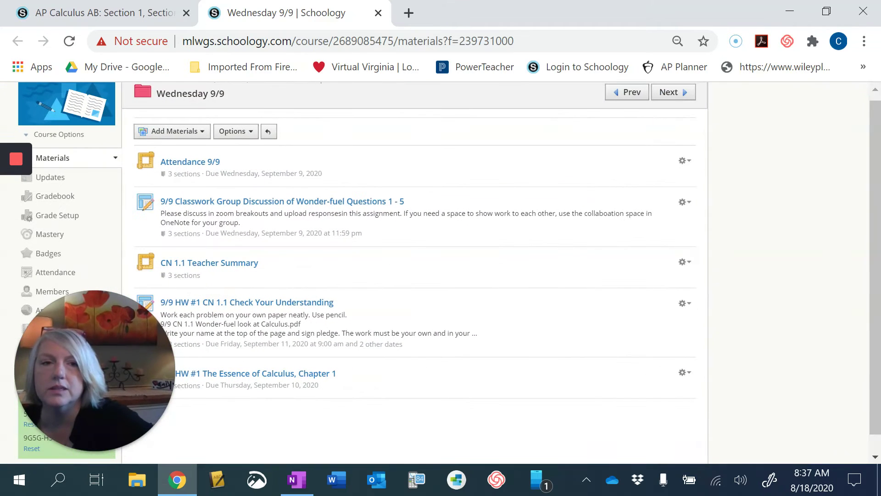
pyautogui.hscroll(-2, 440, 271)
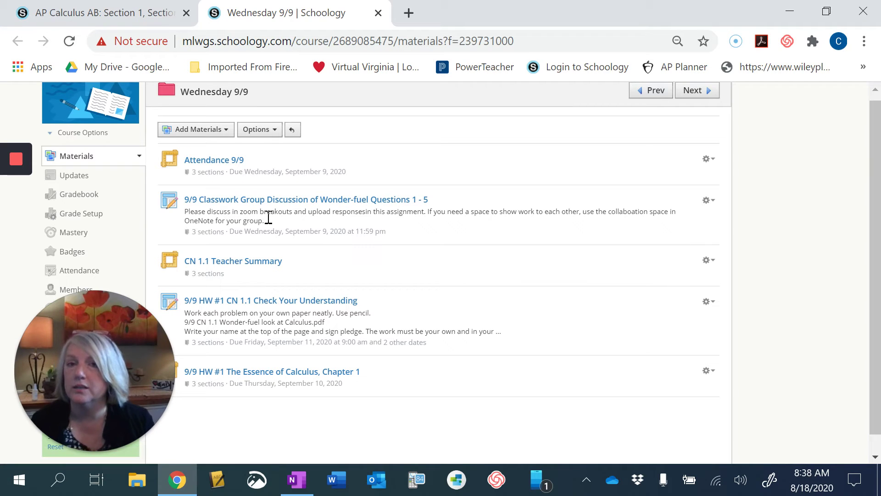
pyautogui.click(310, 201)
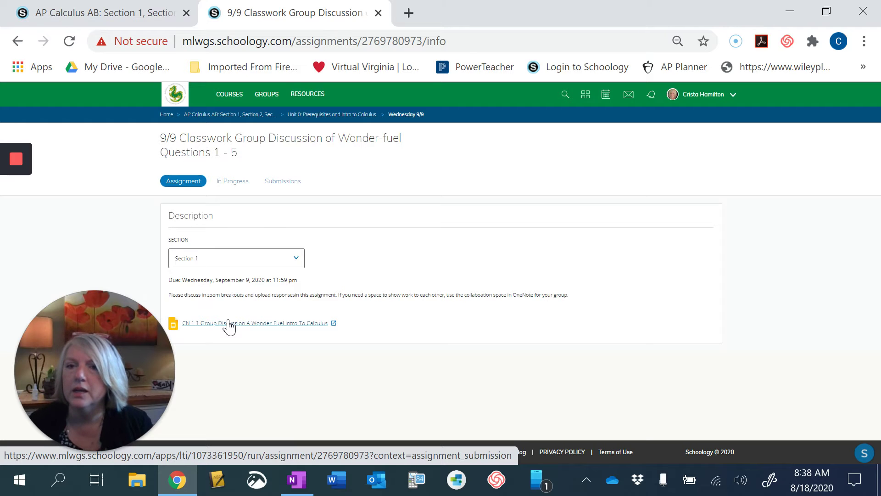
pyautogui.click(228, 324)
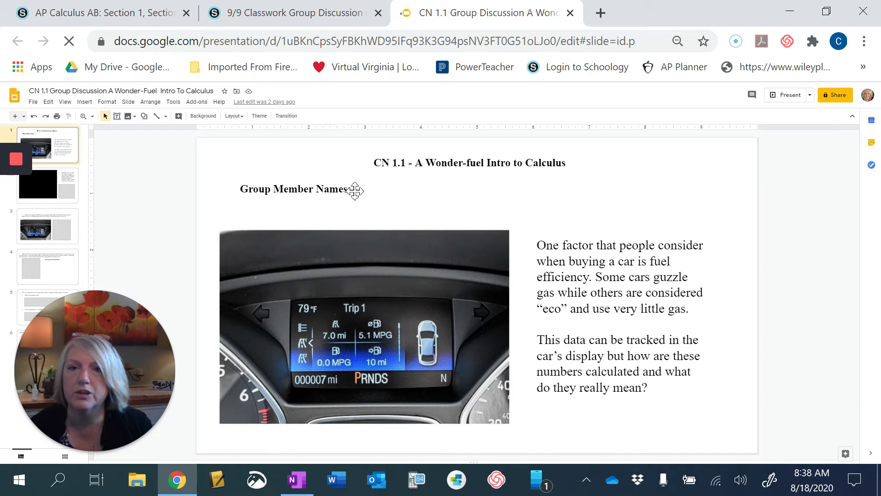
# Select the Group Member Names box and question 1's answer box, then move on to slide 4's question 3
pyautogui.click(353, 188)
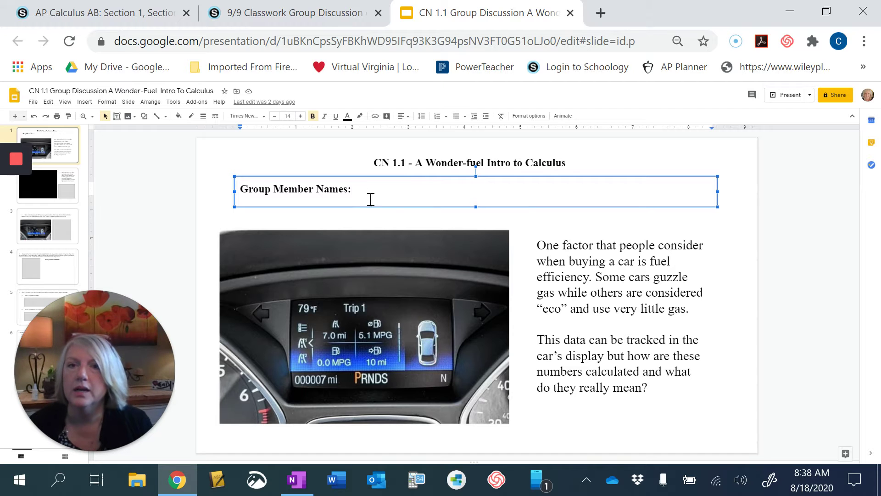
pyautogui.scroll(-2, 519, 255)
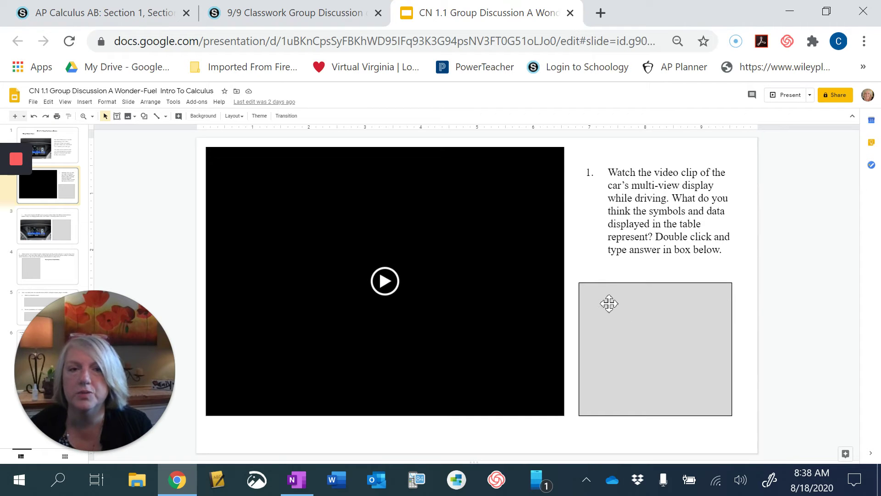
pyautogui.doubleClick(608, 306)
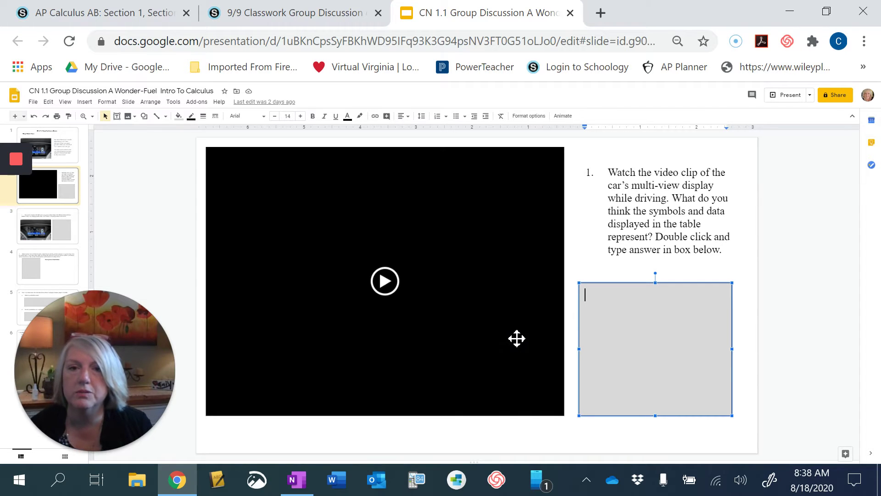
pyautogui.scroll(-2, 517, 338)
pyautogui.scroll(-2, 517, 338)
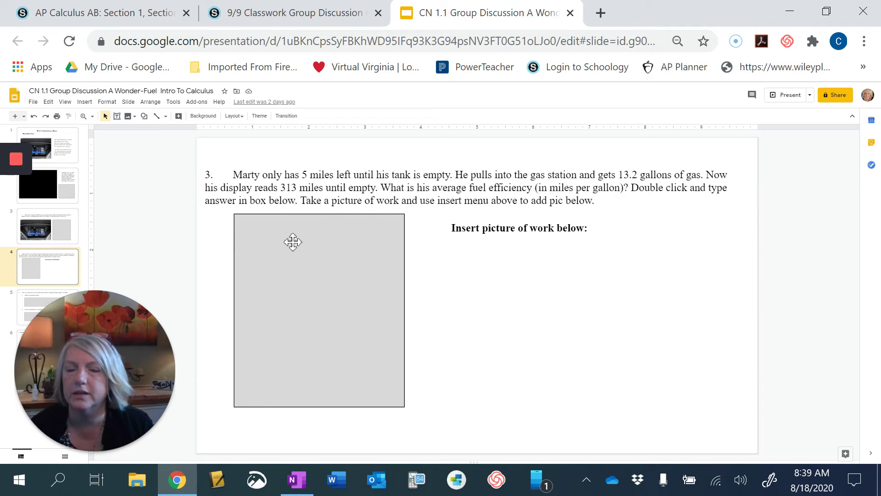
# Select the 'Insert picture of work below' box on slide 4 and bring up the image source options
pyautogui.click(501, 246)
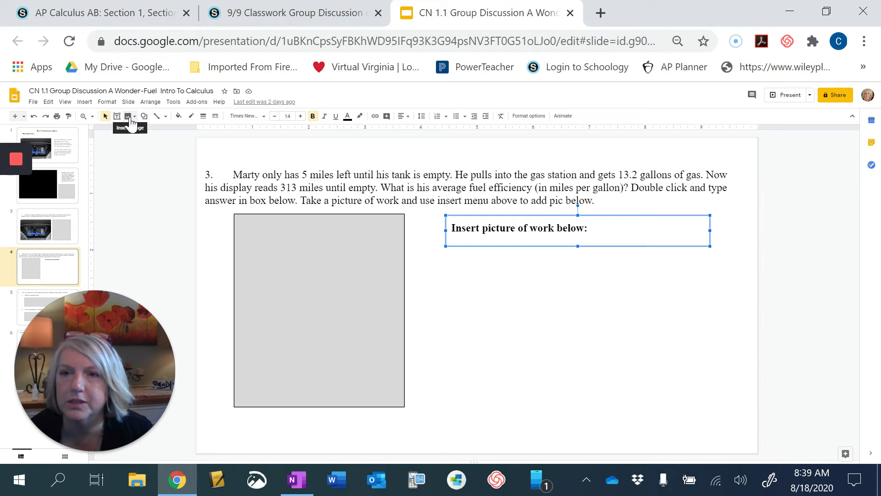
pyautogui.click(131, 119)
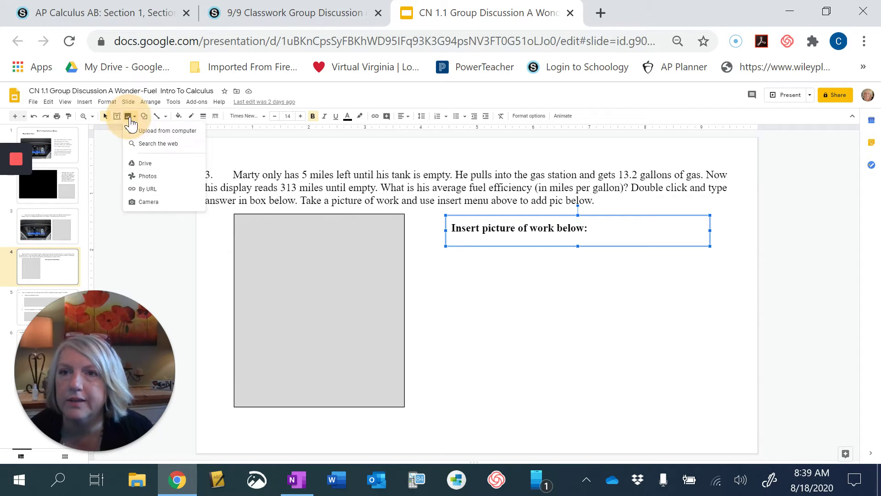
# Close the slides, check the assignment's In Progress and Submissions tabs, then return to the Wednesday 9/9 folder
pyautogui.click(571, 13)
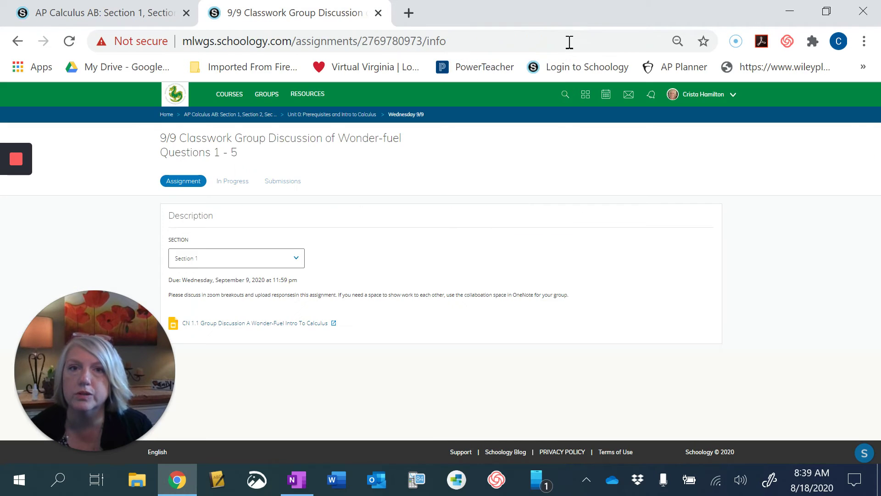
pyautogui.click(228, 185)
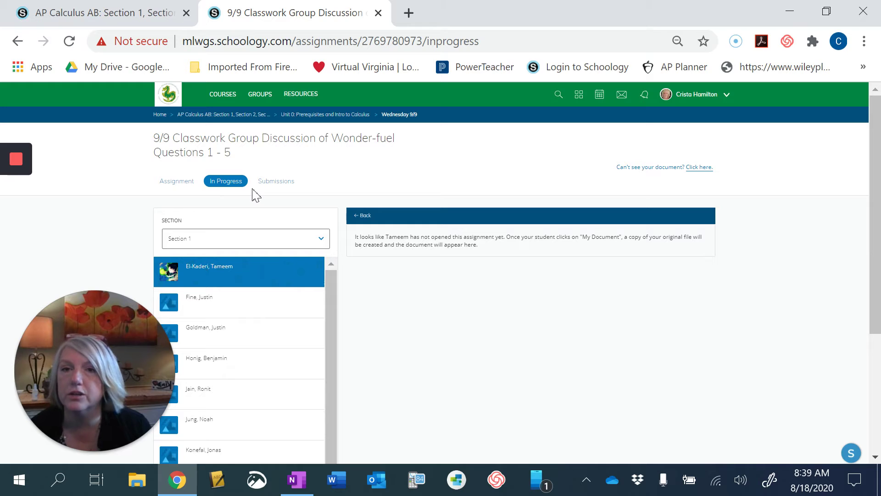
pyautogui.click(285, 187)
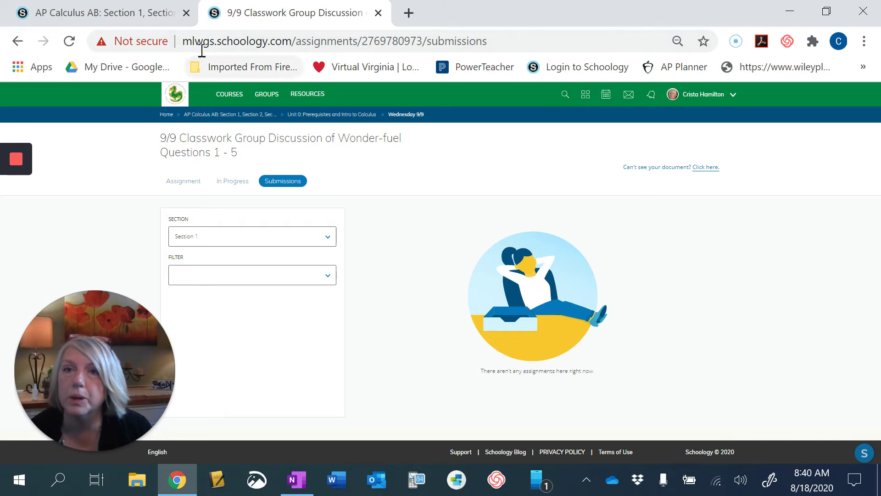
pyautogui.rightClick(15, 47)
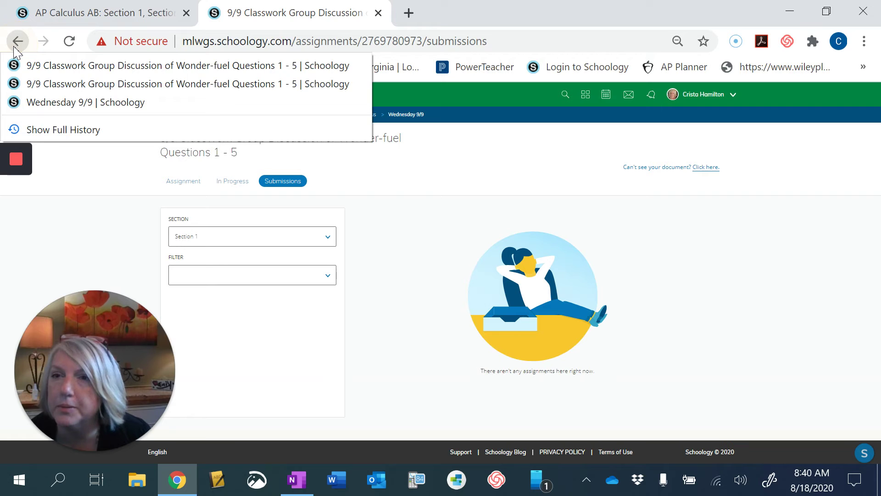
pyautogui.click(45, 102)
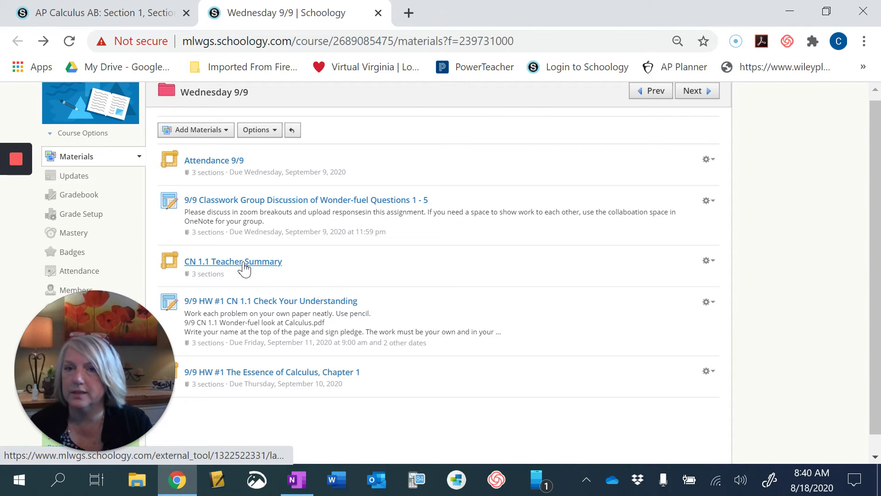
# Open the CN 1.1 Teacher Summary video lesson from the Wednesday 9/9 folder
pyautogui.click(243, 264)
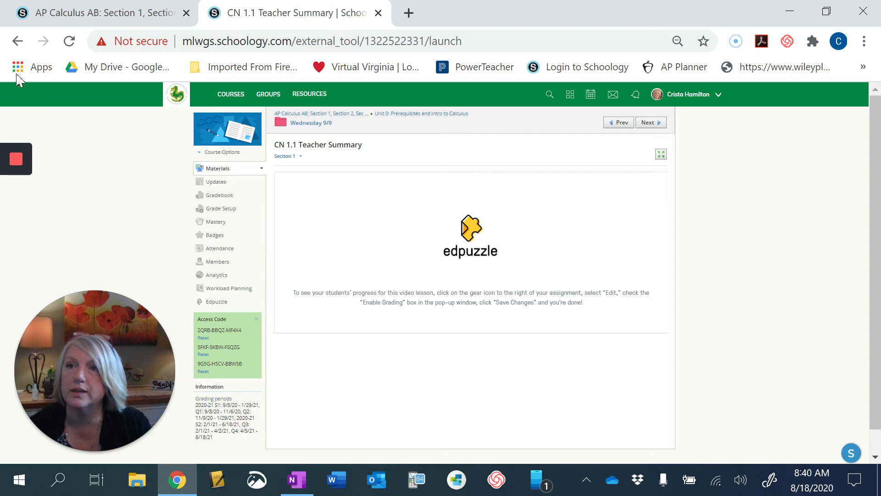
pyautogui.click(18, 43)
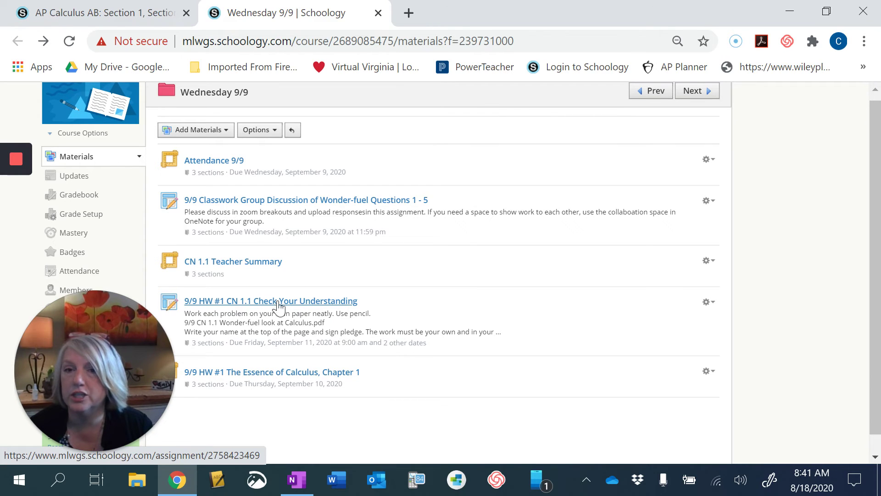
# Open the 9/9 HW #1 CN 1.1 Check Your Understanding assignment, then switch to the OneNote class notebook
pyautogui.click(258, 306)
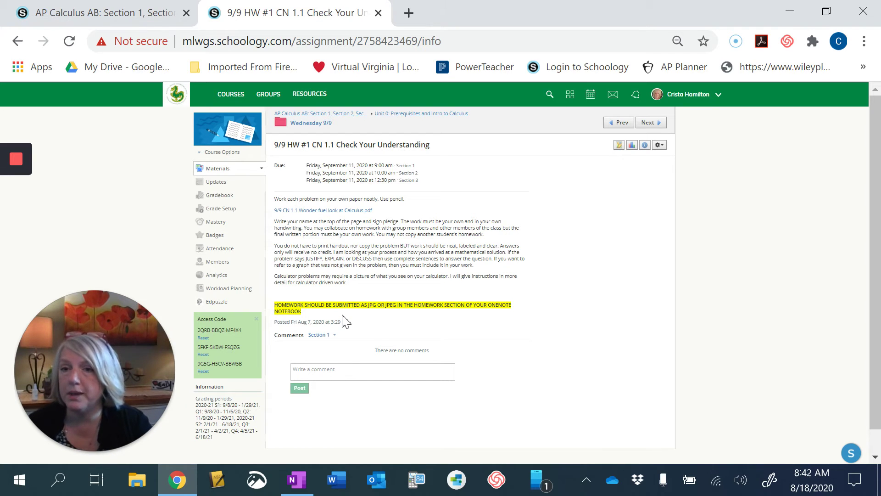
pyautogui.moveTo(301, 488)
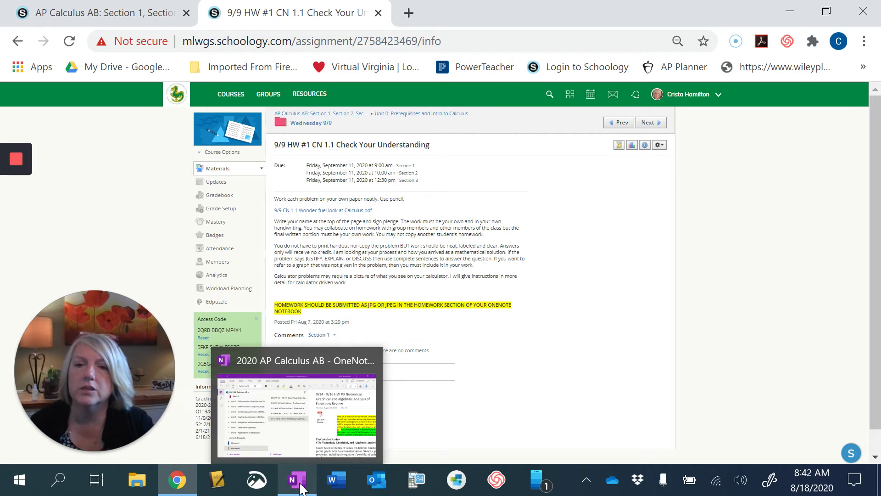
pyautogui.click(300, 488)
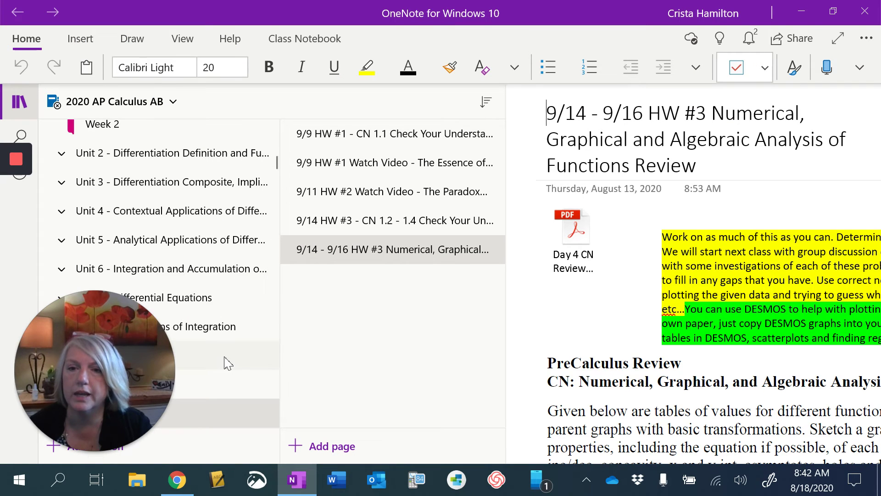
# In the student's sections, open the 9/9 HW #1 - CN 1.1 Check Your Understanding page and view its questions
pyautogui.scroll(-1, 226, 361)
pyautogui.scroll(-2, 226, 361)
pyautogui.scroll(1, 221, 356)
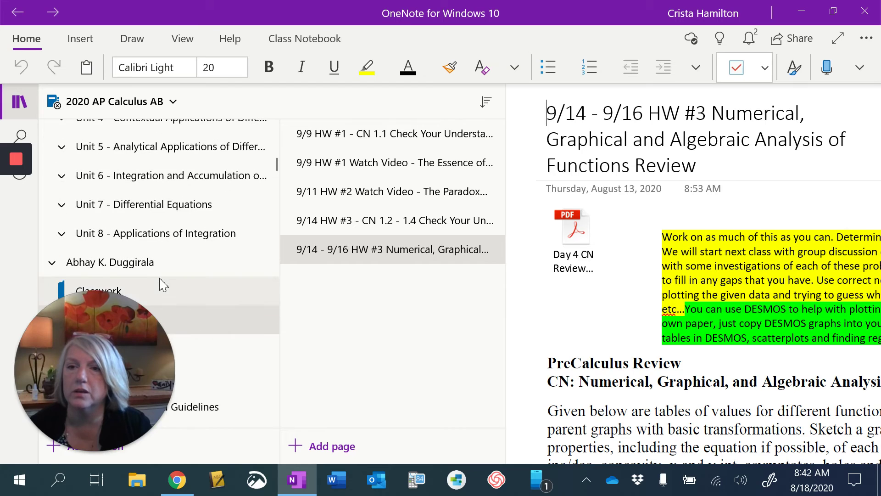
pyautogui.scroll(-2, 161, 285)
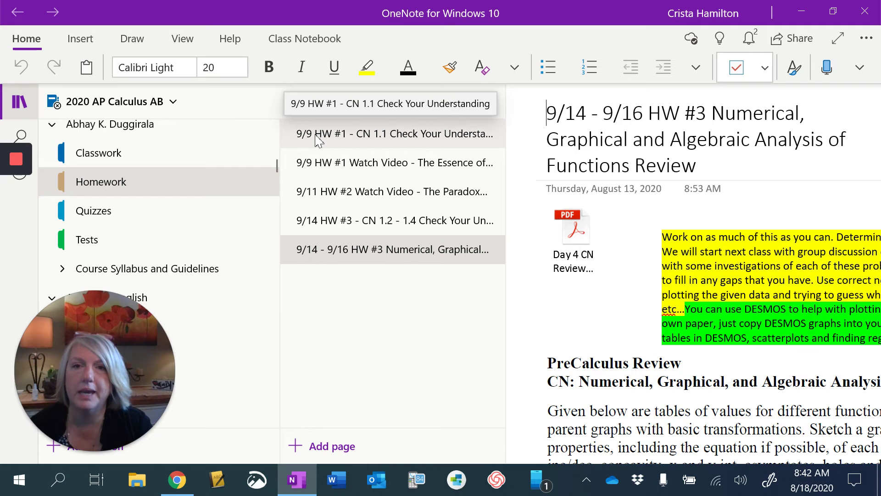
pyautogui.click(369, 137)
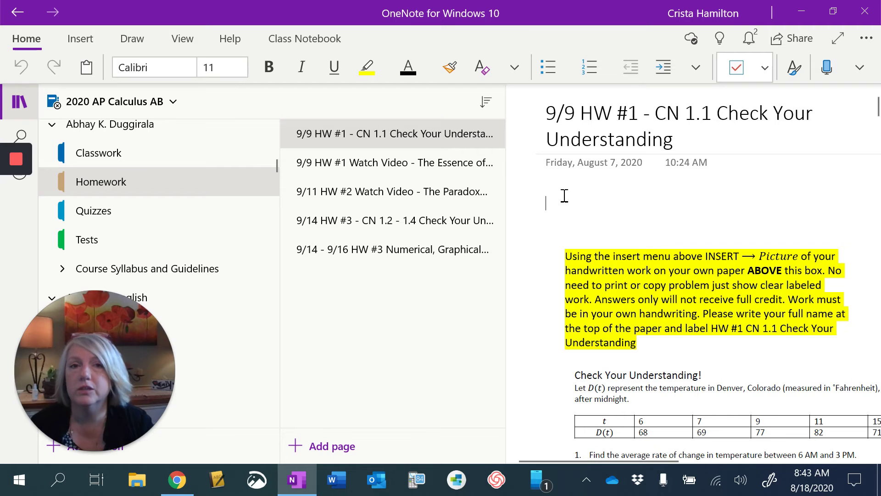
pyautogui.scroll(-7, 600, 234)
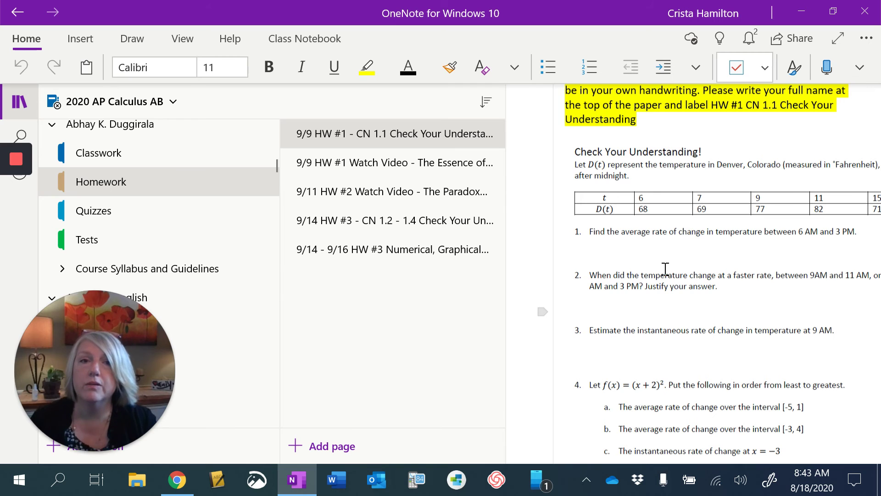
pyautogui.scroll(5, 596, 207)
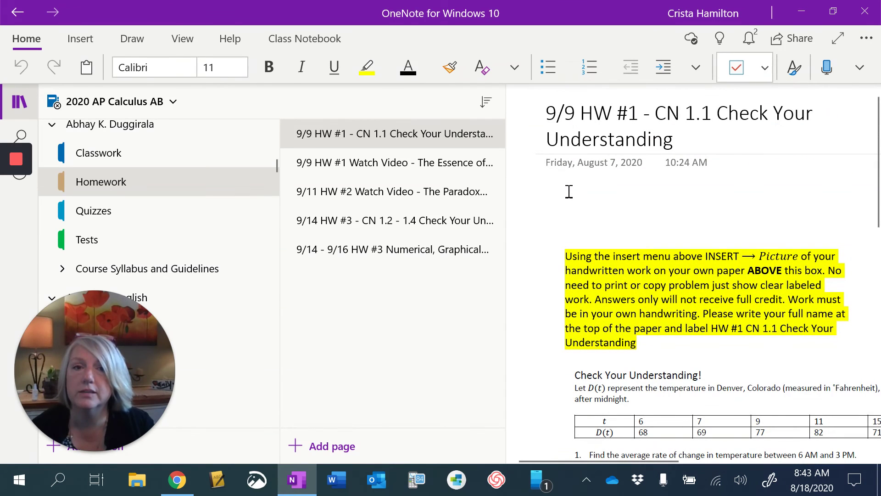
pyautogui.click(568, 191)
# Drag the instructions and temperature questions container slightly right, leaving blank space above it for work
pyautogui.click(563, 201)
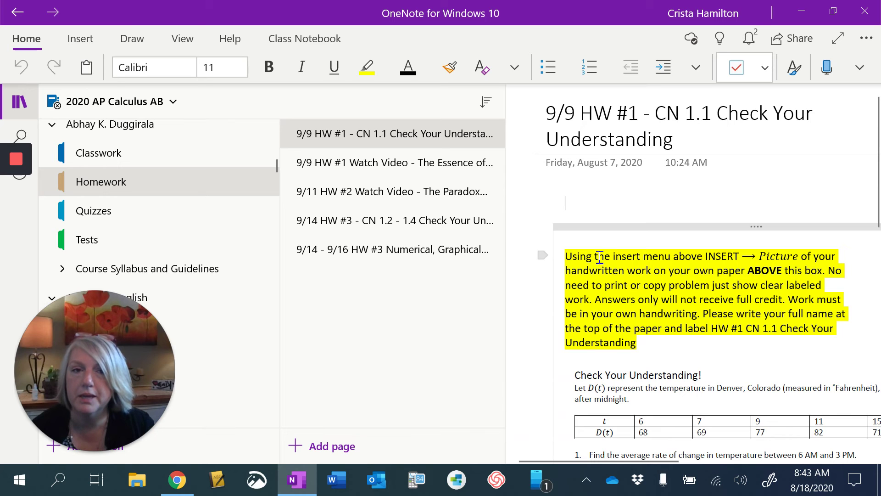
pyautogui.click(601, 236)
pyautogui.moveTo(601, 243); pyautogui.dragTo(625, 223)
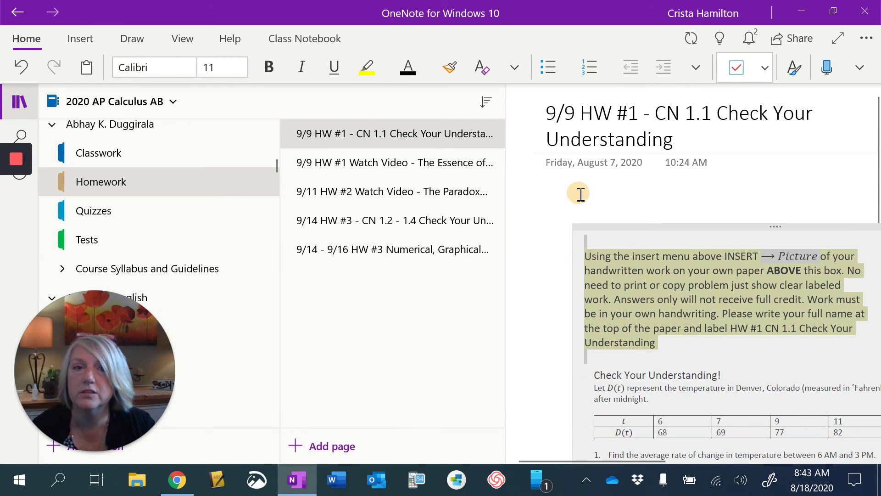
pyautogui.click(578, 192)
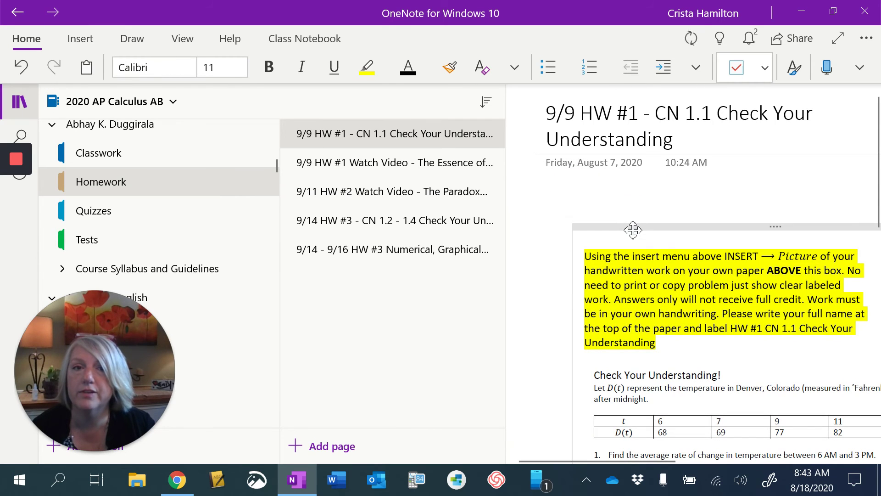
pyautogui.click(584, 208)
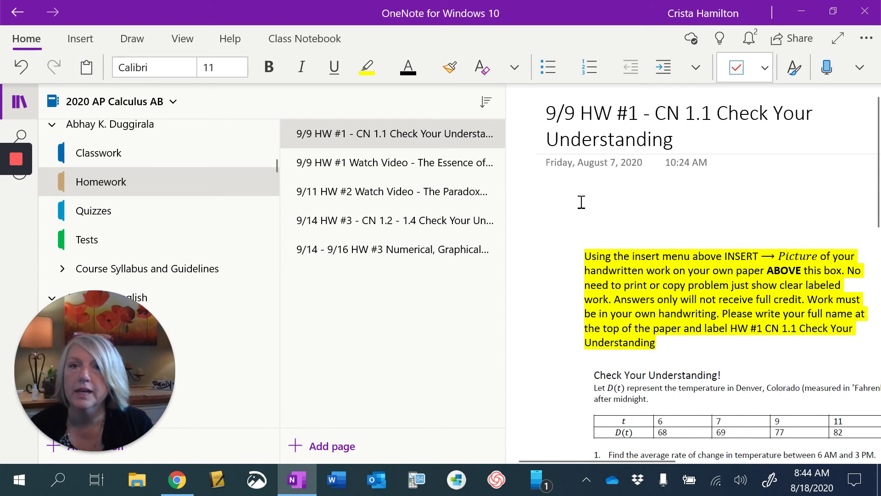
# Check the Insert Pictures options (From File, From Camera, From Online), then open the 9/9 HW #1 Watch Video page
pyautogui.click(84, 41)
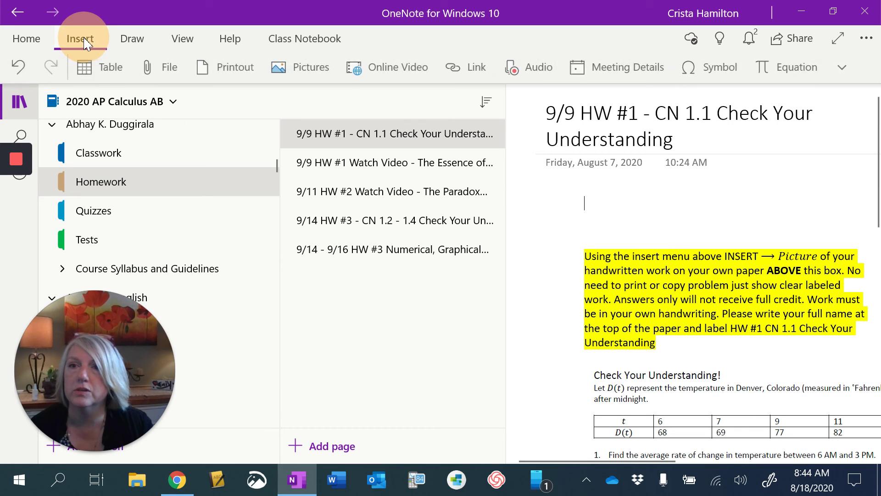
pyautogui.click(289, 73)
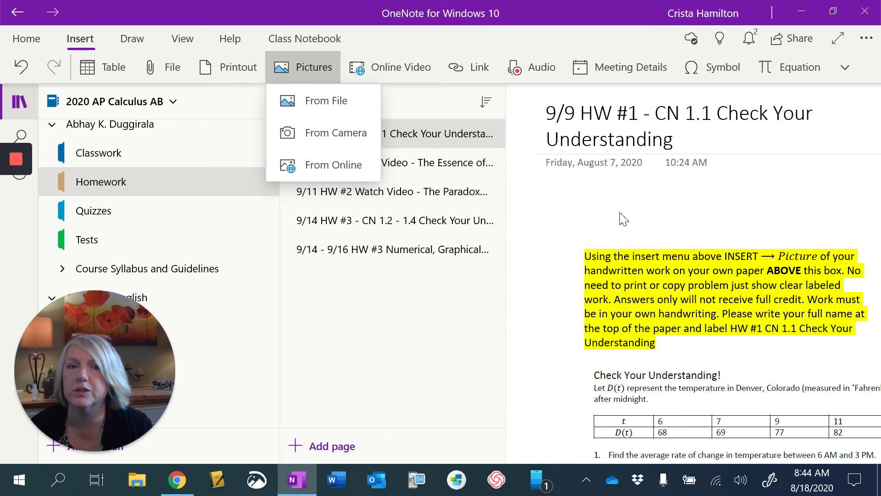
pyautogui.click(381, 316)
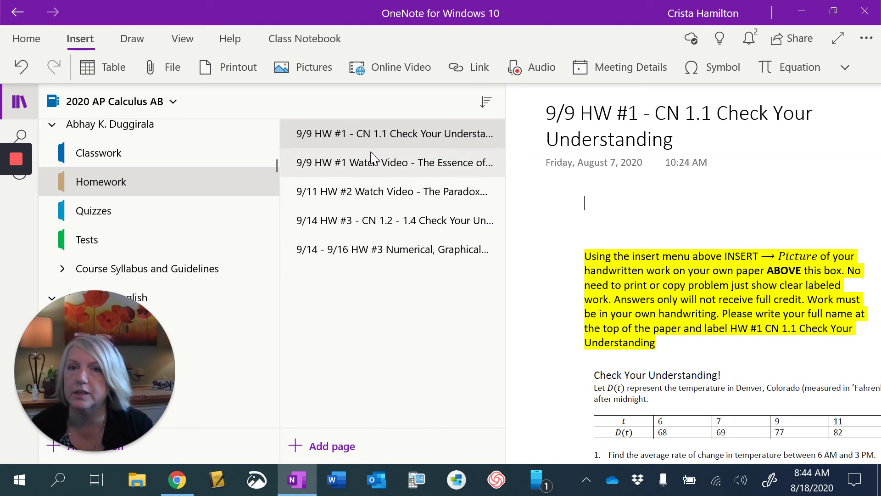
pyautogui.click(359, 170)
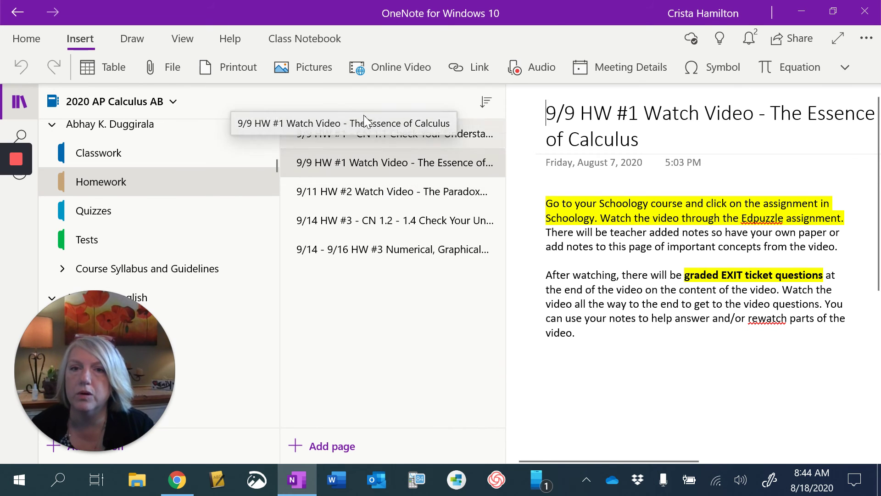
# Review the 9/11 HW #2 and 9/9 HW #1 Watch Video pages, then return to the Schoology assignment in Chrome
pyautogui.click(359, 203)
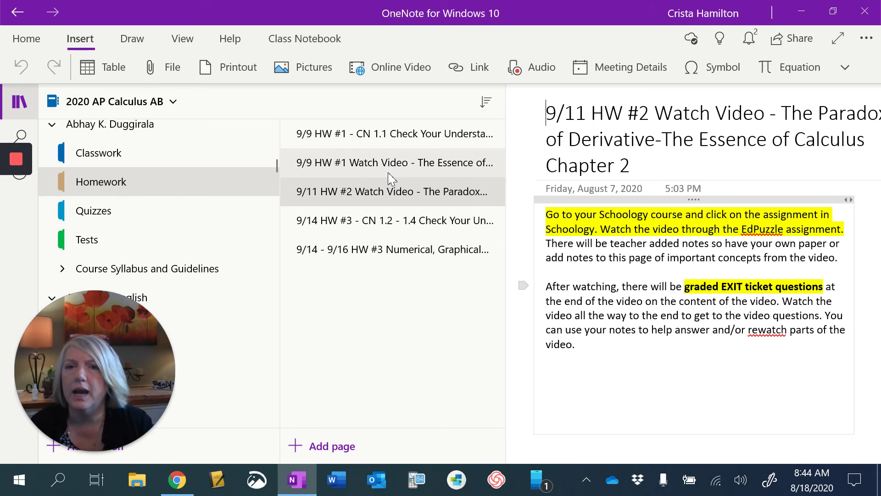
pyautogui.click(349, 167)
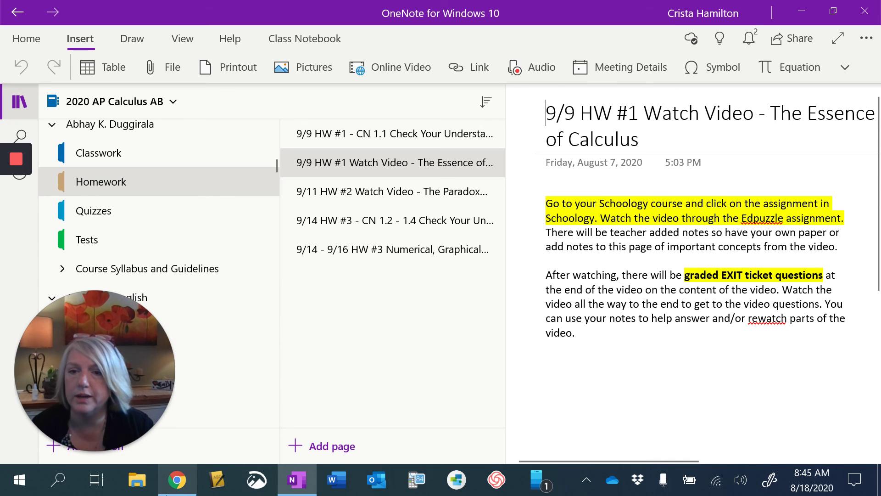
pyautogui.click(177, 488)
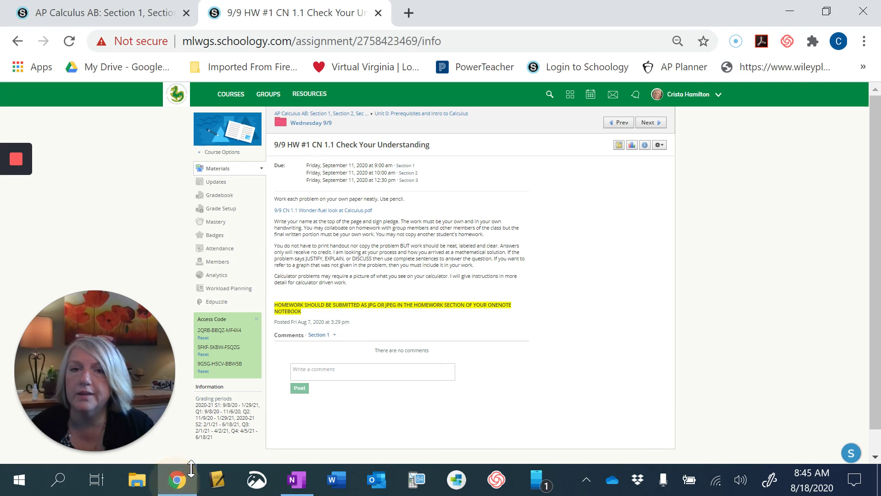
# Go back to the AP Calculus AB main materials page and show the Wednesday Sept 9th schedule slide
pyautogui.click(17, 41)
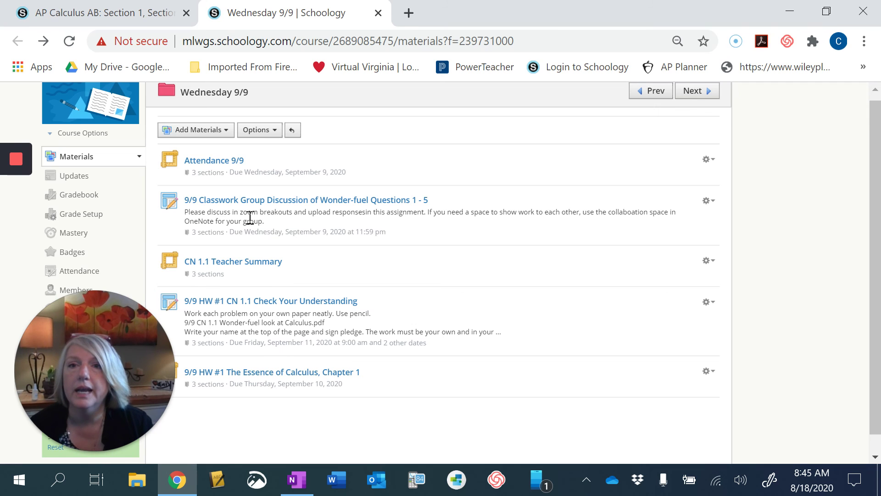
pyautogui.scroll(2, 231, 174)
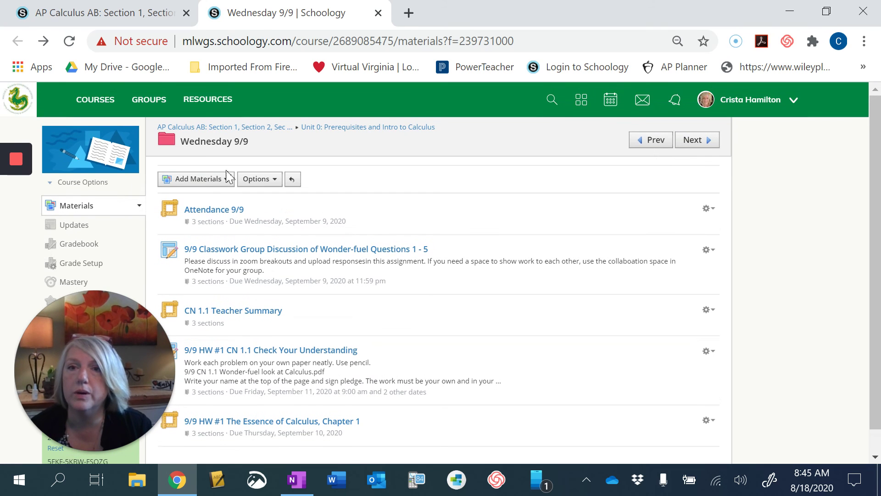
pyautogui.click(224, 127)
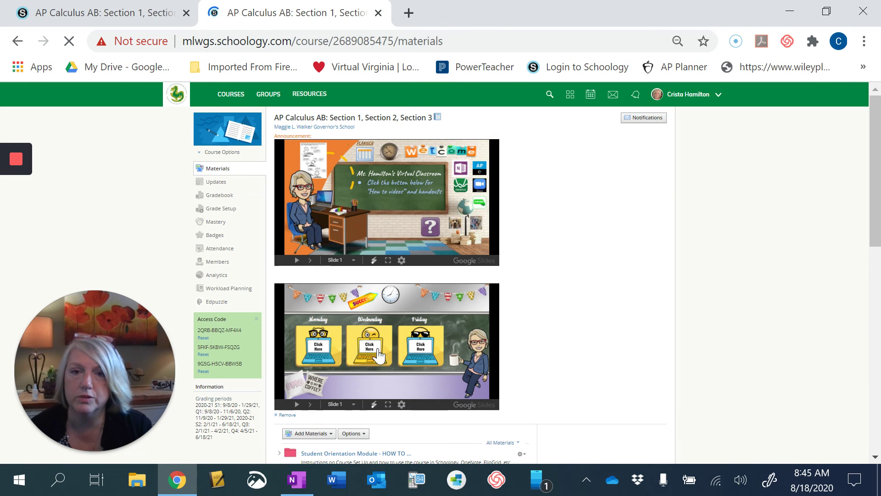
pyautogui.click(371, 348)
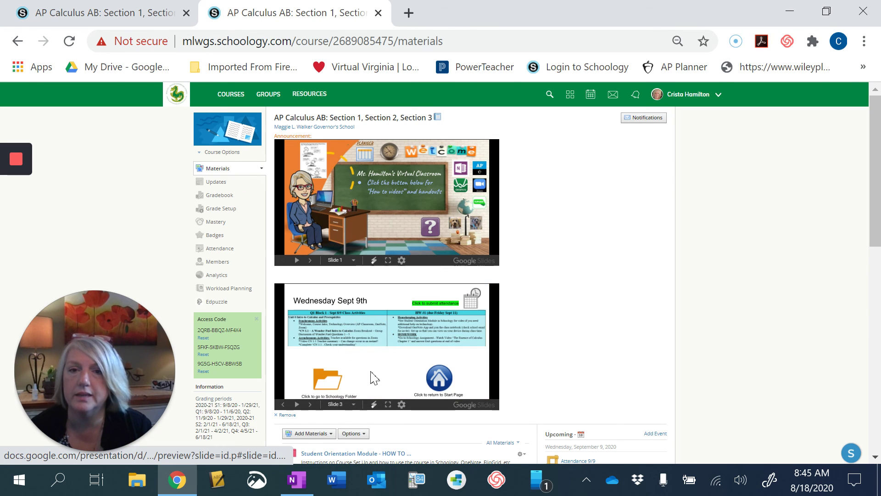
# View the Wednesday Sept 9th slide full screen, advance to Monday Sept 14th, then step back to Slide 1
pyautogui.click(388, 405)
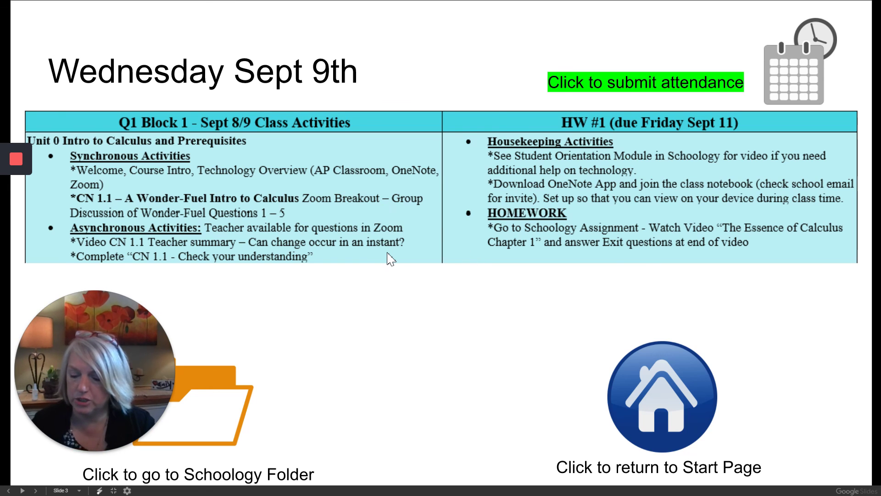
pyautogui.press('Escape')
pyautogui.click(379, 343)
pyautogui.click(379, 343)
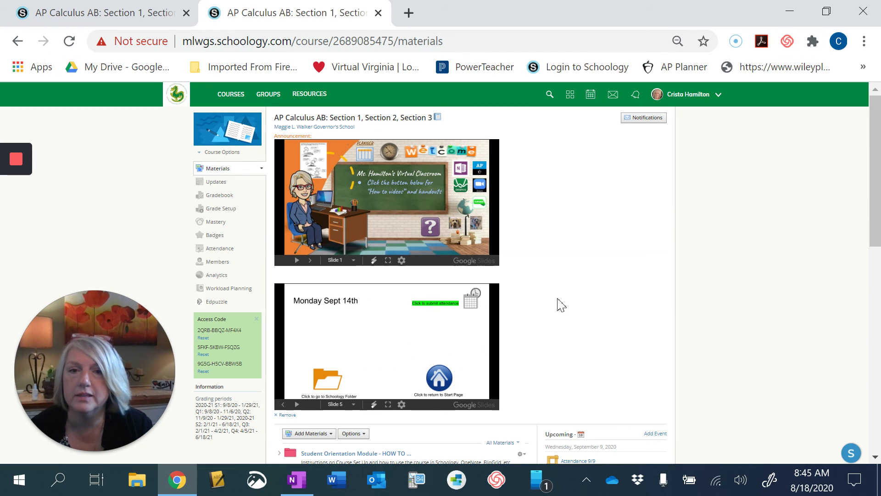
pyautogui.press('Left')
pyautogui.press('Left')
pyautogui.press('Left')
pyautogui.press('Left')
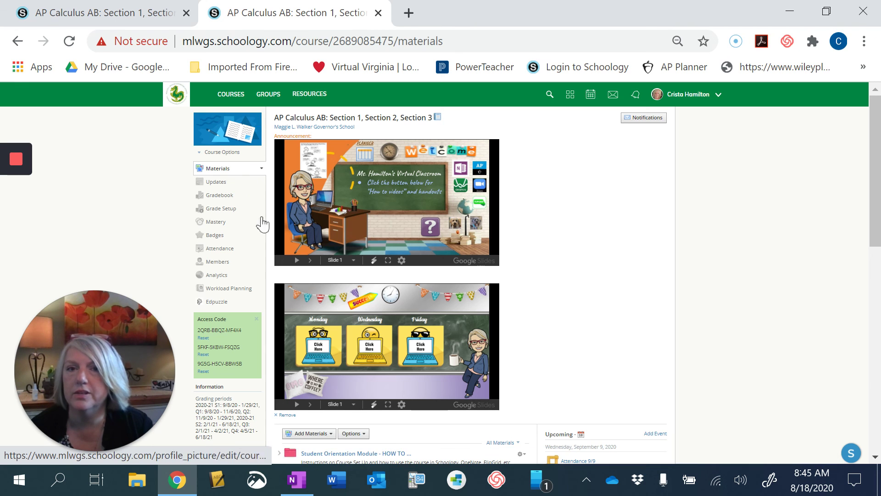
# Open the Student Orientation Module of how-to videos from the full-screen welcome slide's question-mark button
pyautogui.click(387, 262)
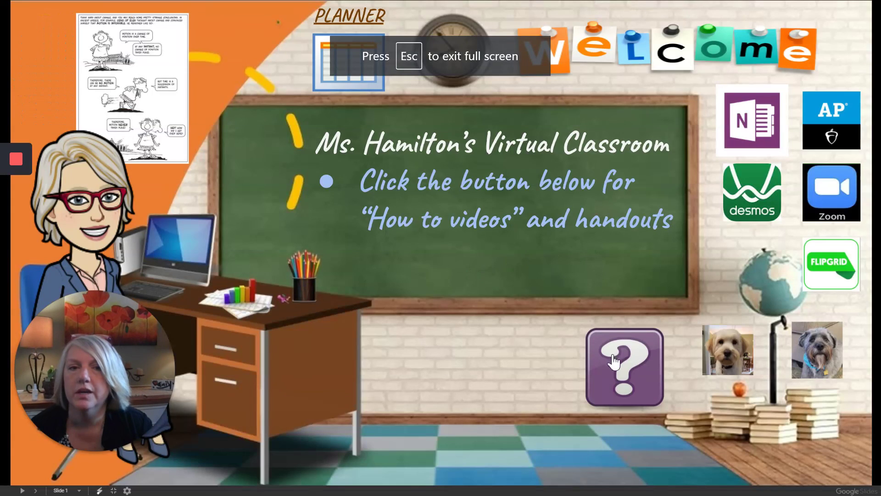
pyautogui.click(616, 362)
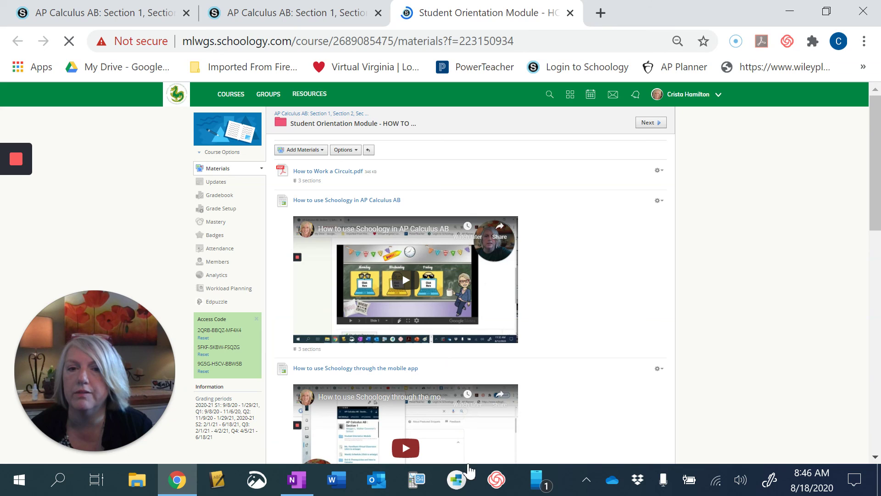
pyautogui.moveTo(878, 192); pyautogui.dragTo(757, 186)
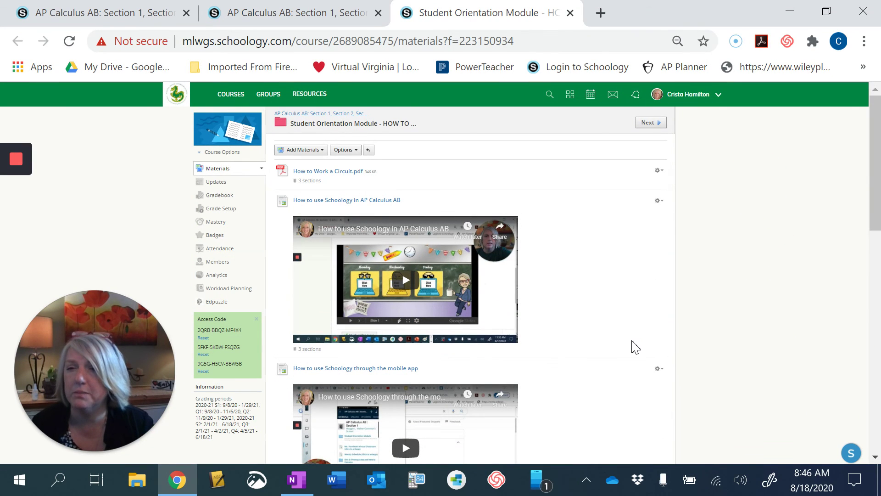